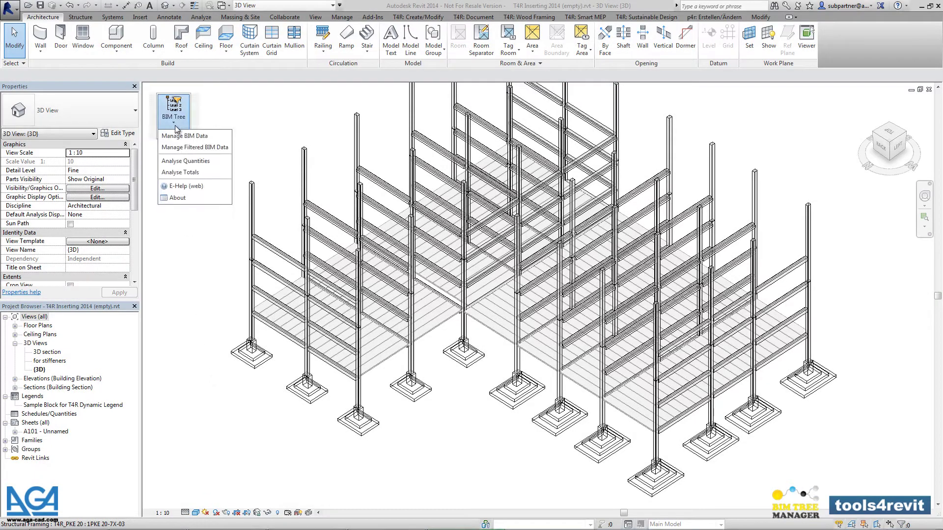
Step: Open the BIM data management table for the Structural Foundations category
click(221, 137)
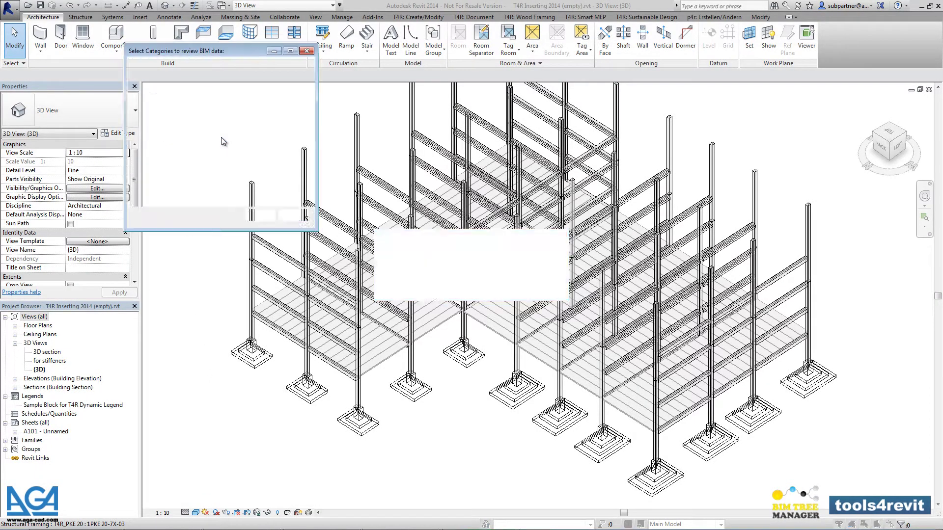
click(155, 171)
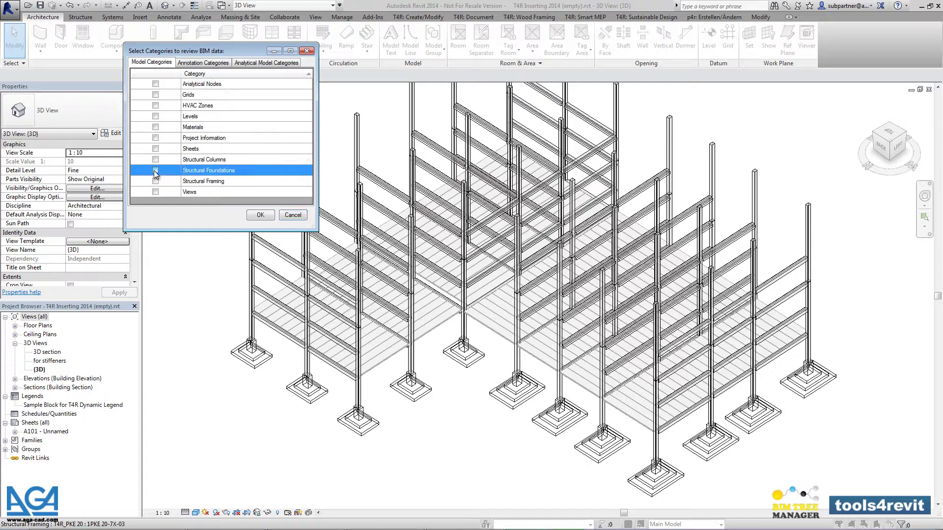
click(260, 215)
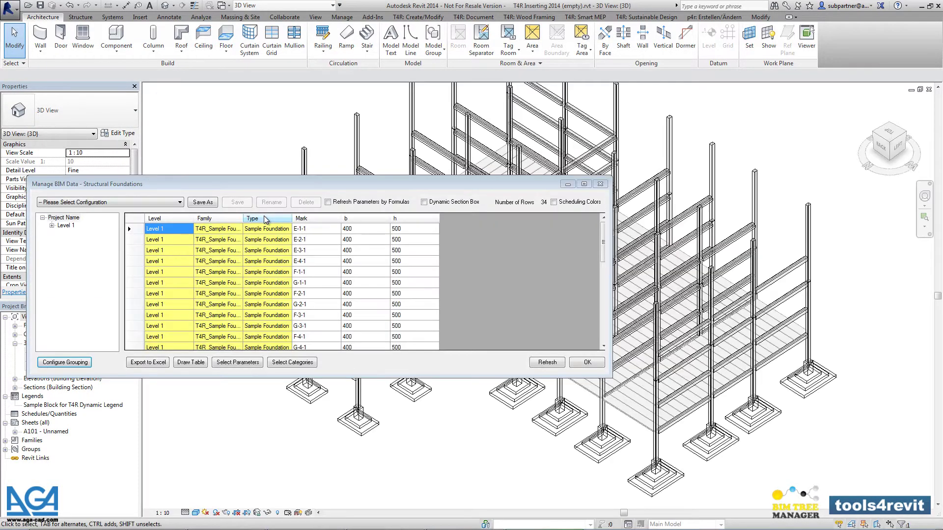
Step: Select all structural foundations in the table and start inserting elements by related objects
scroll(468, 294, up, 1)
click(135, 220)
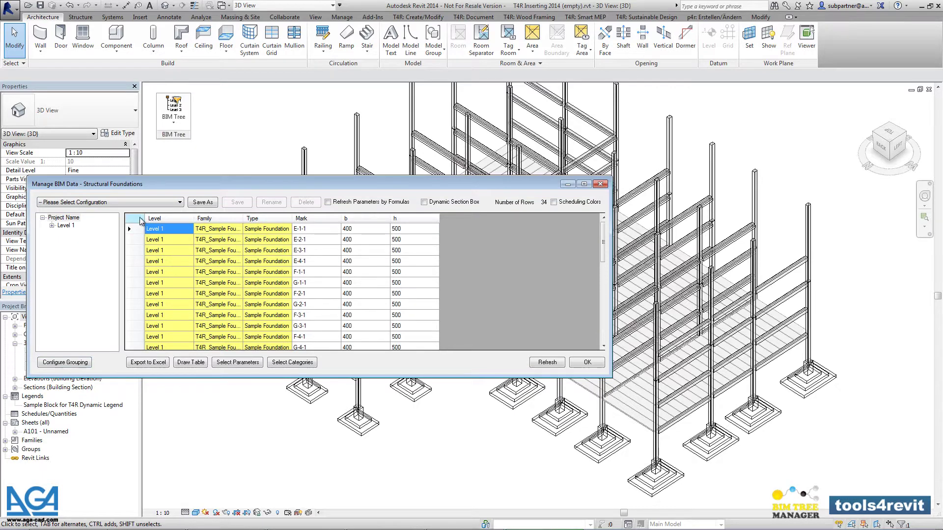
drag(397, 186, 404, 144)
click(310, 209)
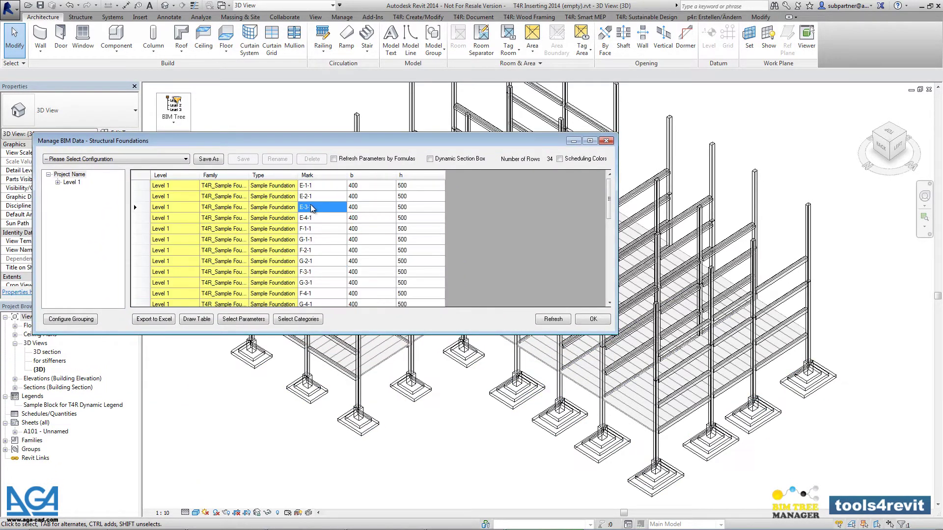
right_click(310, 208)
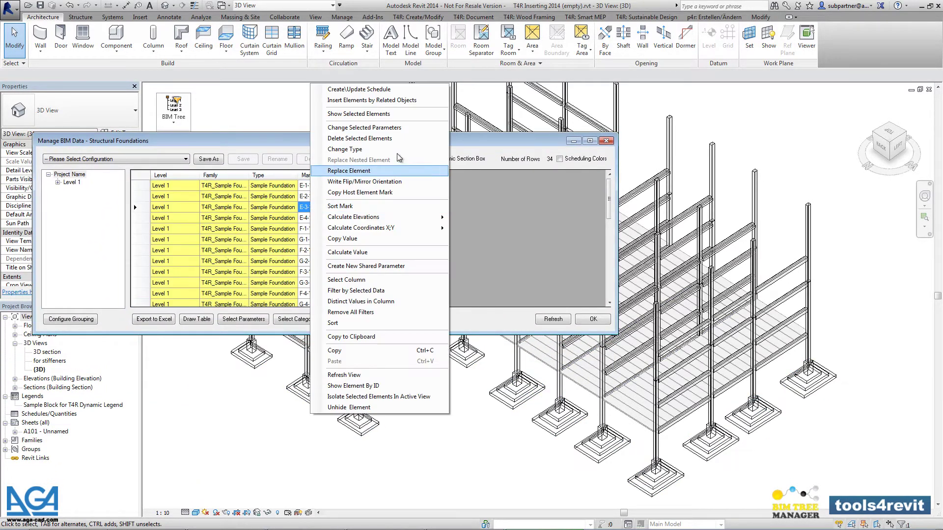
click(433, 101)
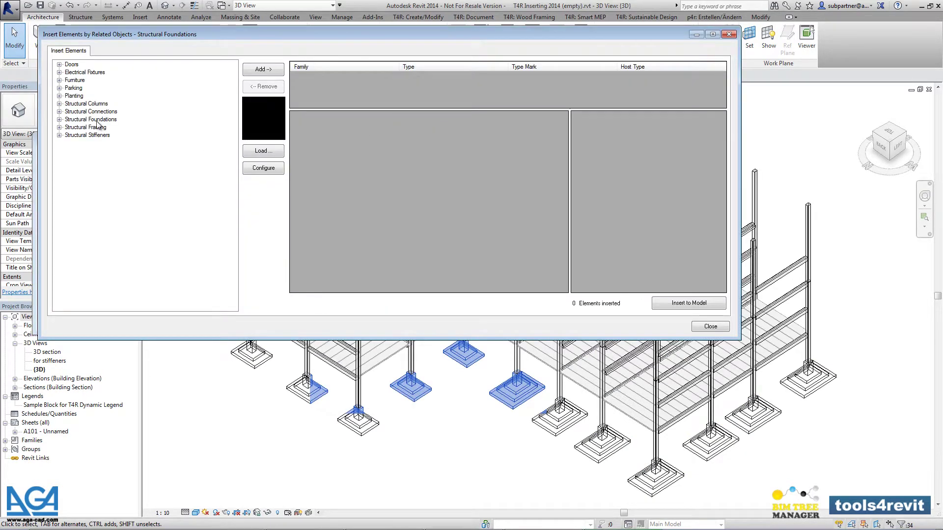
Step: Add the T4R_Peikko HPM-Set type Set HPM20/P and insert it on the top faces of the structural foundations
double_click(98, 112)
double_click(121, 175)
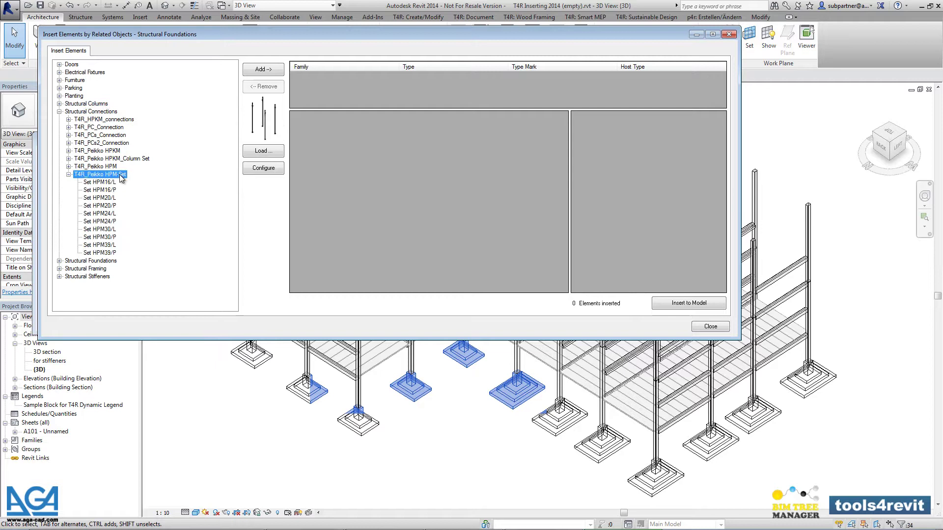
click(100, 205)
click(259, 71)
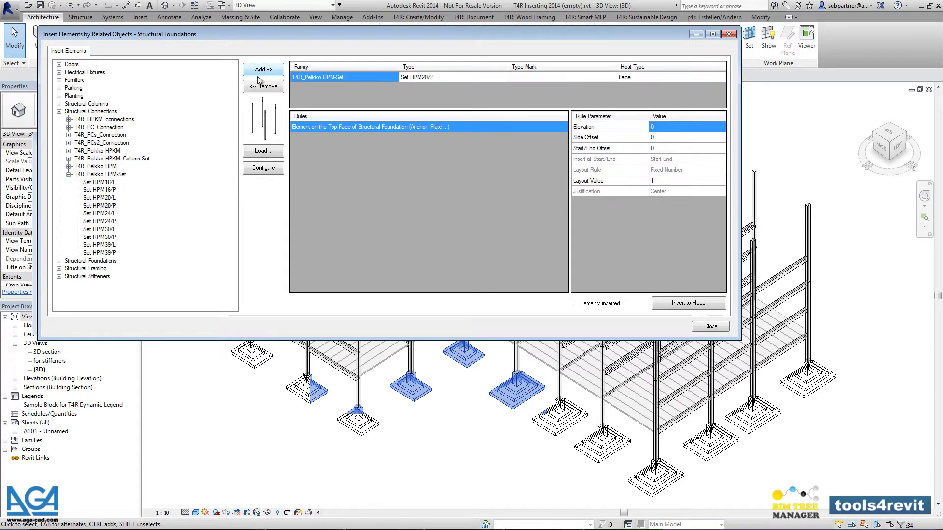
click(681, 304)
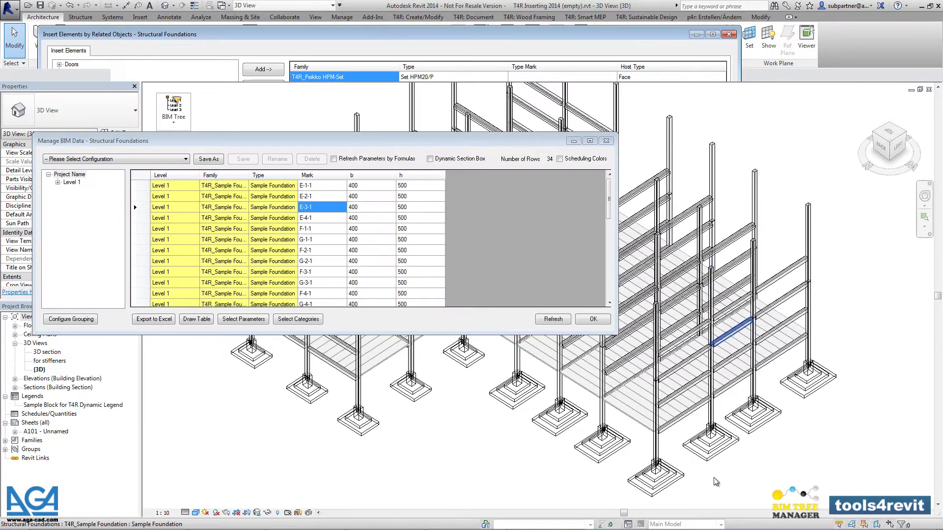
click(134, 204)
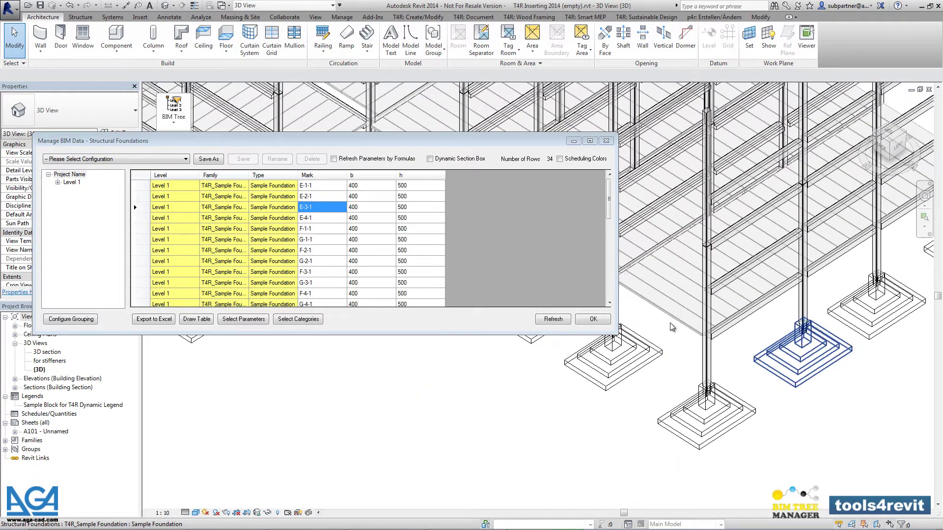
Step: Switch the BIM data table's category from Structural Foundations to Structural Columns
click(319, 320)
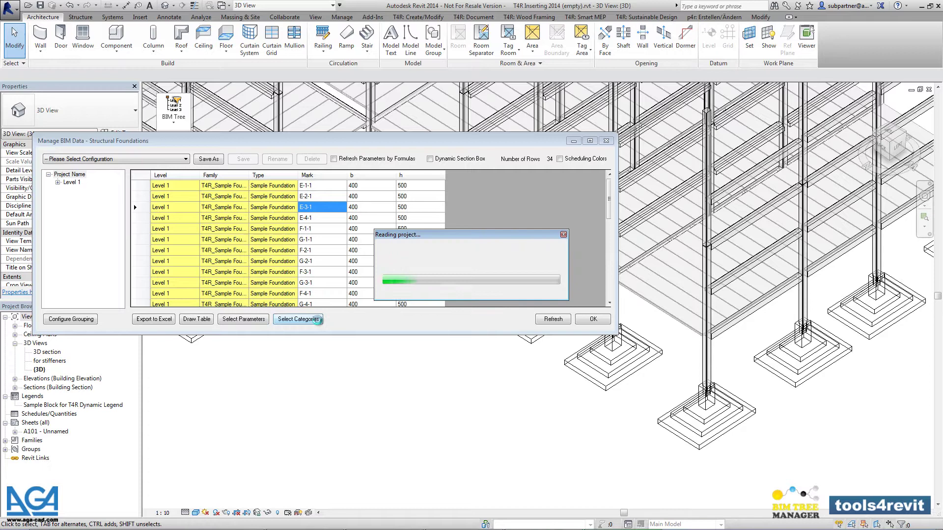
click(249, 342)
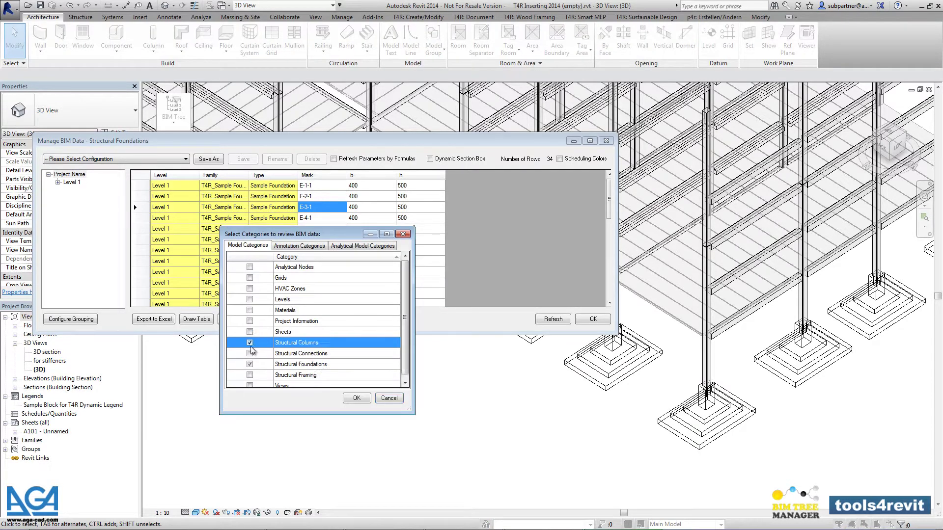
click(249, 364)
click(362, 400)
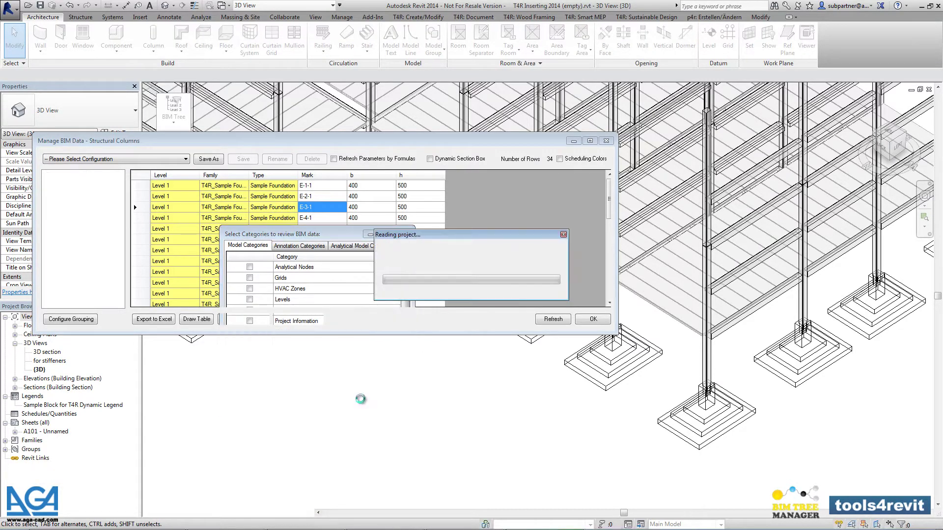
Step: Select all structural columns in the table and start inserting elements by related objects
click(140, 176)
drag(443, 143, 436, 163)
click(297, 239)
right_click(298, 239)
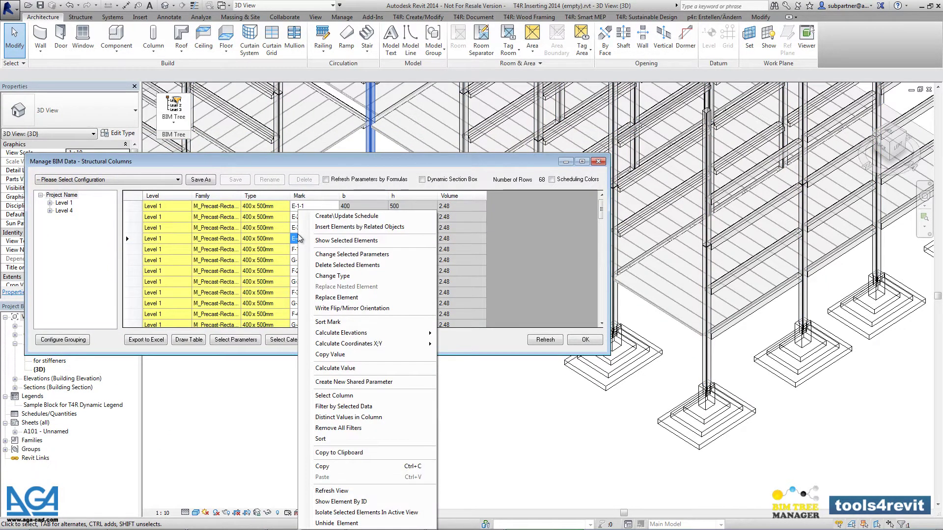
click(426, 230)
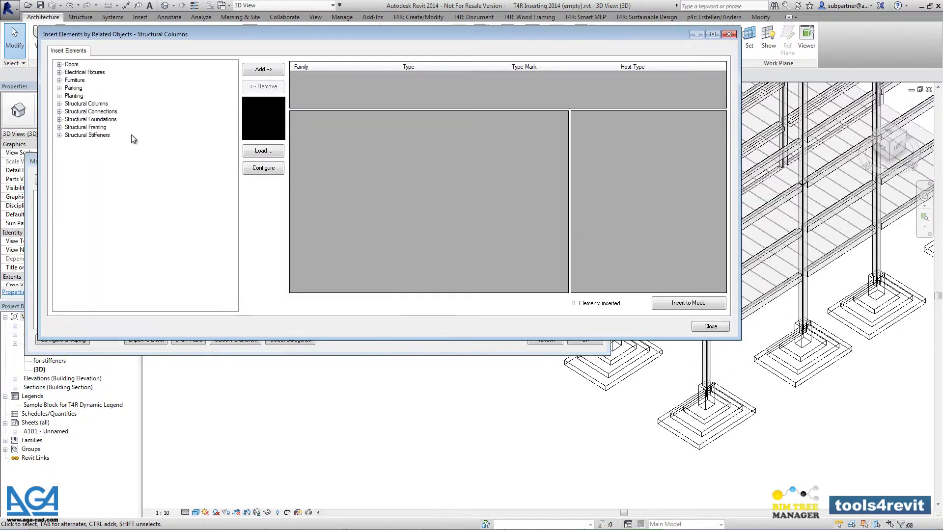
Step: Add the T4R_Peikko HPM-Set type Set HPM20/P for insertion on the top faces of the structural columns
click(103, 113)
double_click(104, 113)
double_click(113, 176)
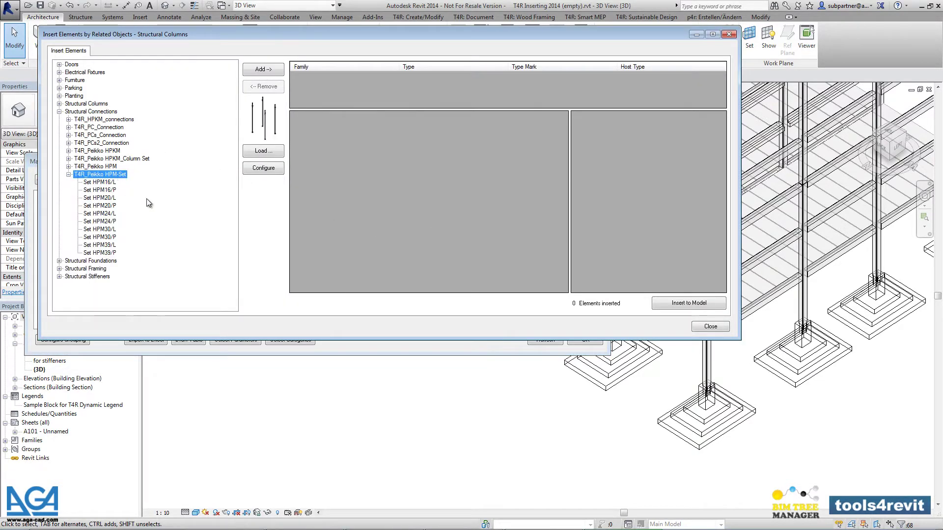
click(110, 206)
click(263, 70)
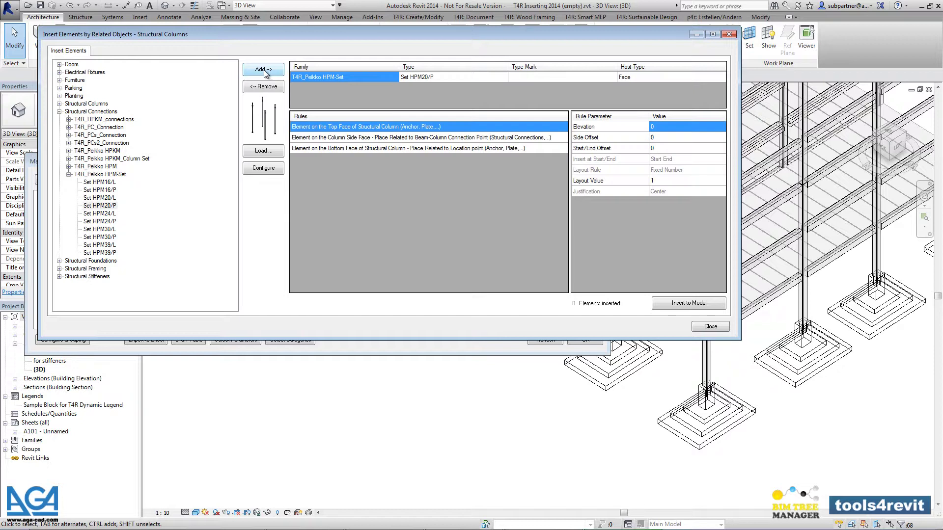
Step: Add the T4R_Peikko HPKM_Column Set type Set HPKM20 on the columns' bottom faces, insert both sets into the model and close the table
click(68, 159)
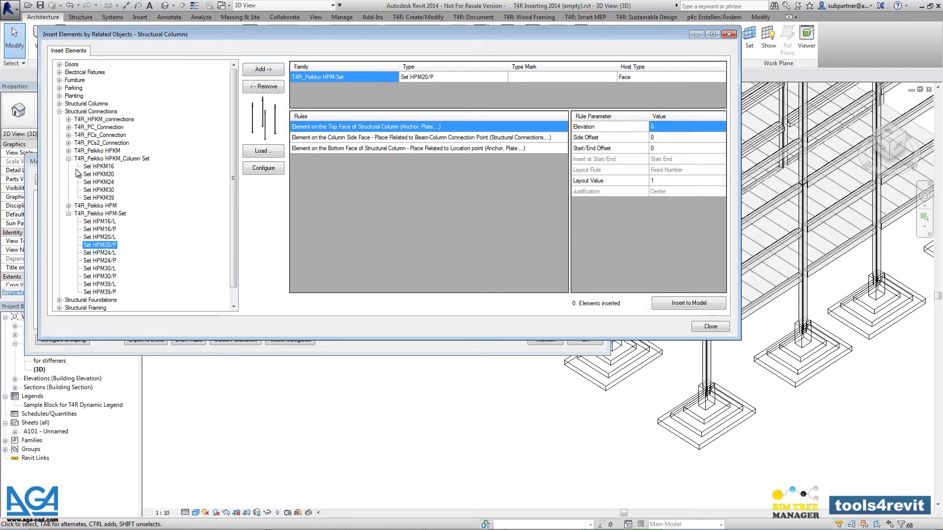
click(99, 175)
click(270, 70)
click(340, 150)
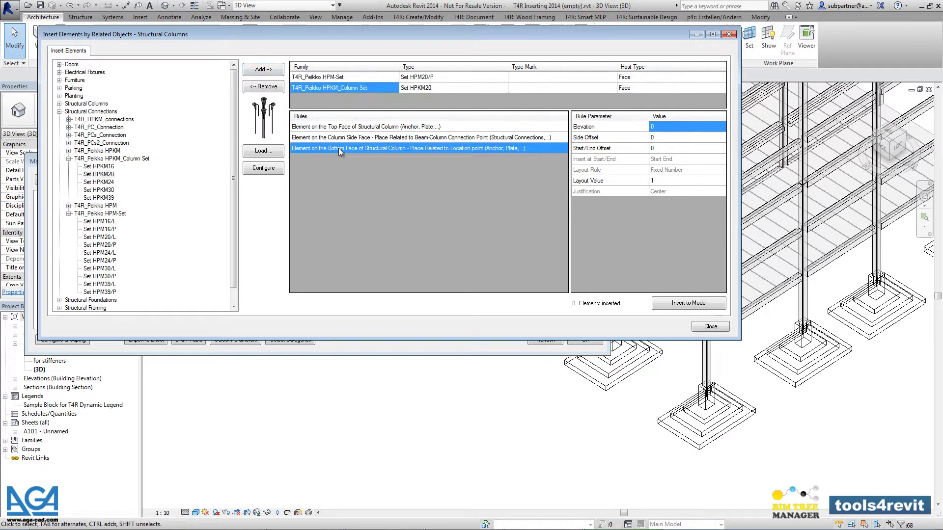
click(678, 302)
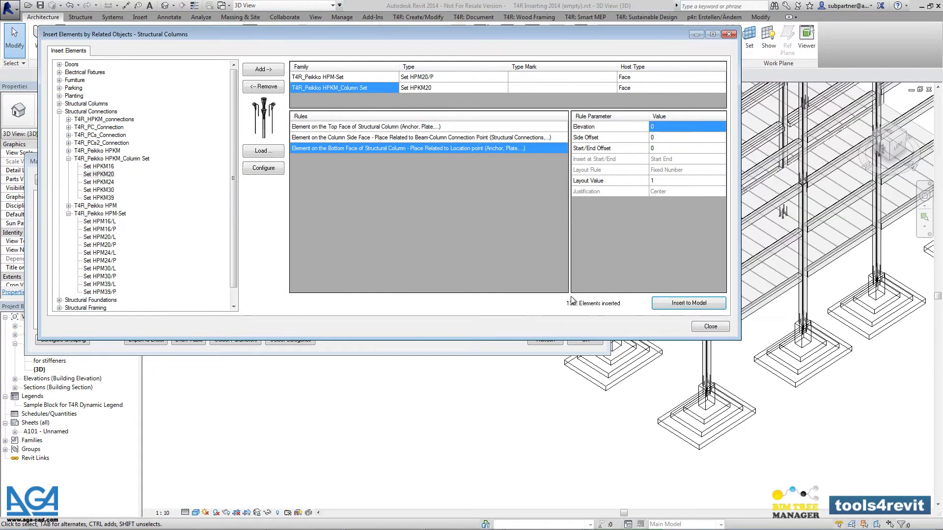
click(708, 327)
click(591, 341)
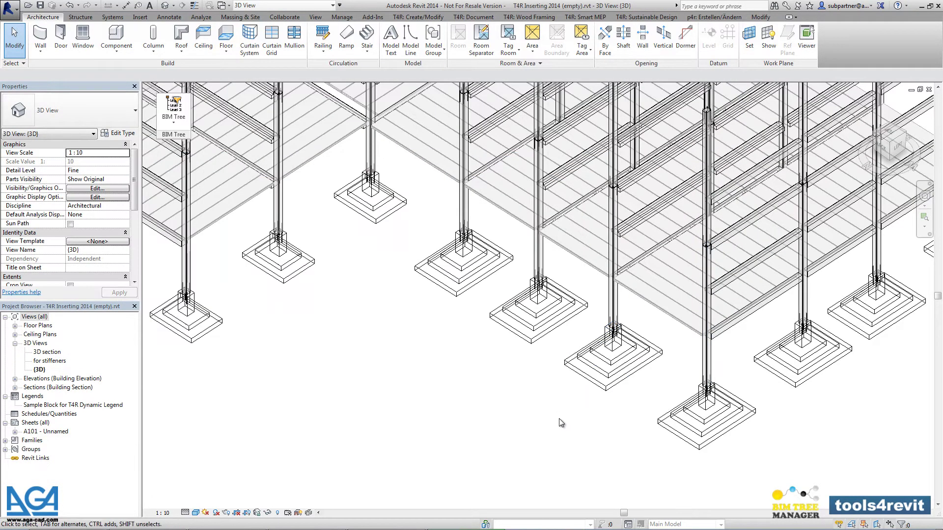
Step: Examine the inserted connections at a column base and an upper column joint, and review the HPKM column set's properties
scroll(627, 336, up, 8)
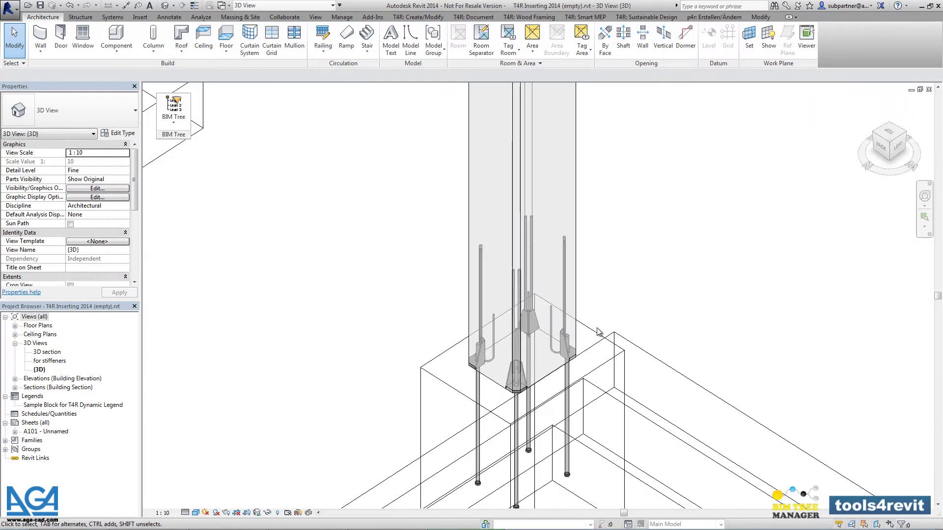
scroll(599, 332, down, 4)
middle_drag(654, 181, 604, 423)
middle_drag(610, 206, 587, 438)
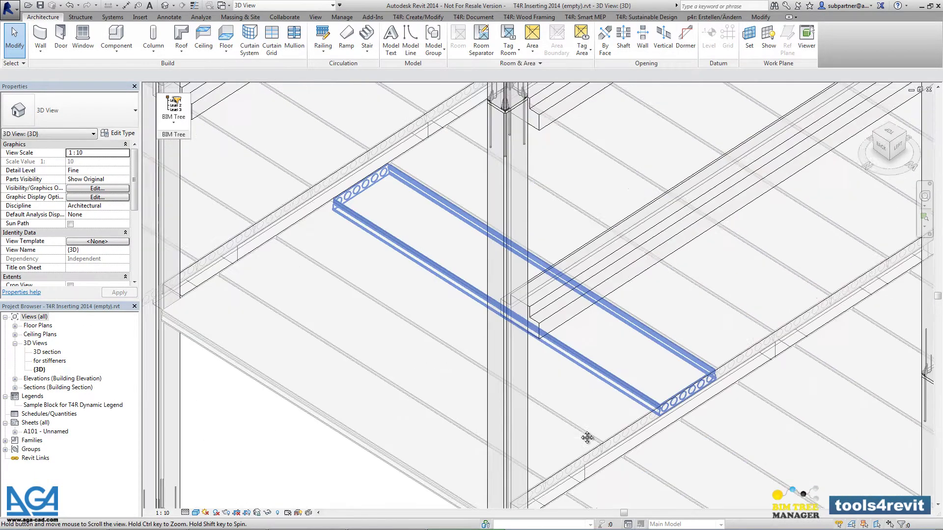
middle_drag(563, 179, 549, 306)
scroll(515, 314, up, 4)
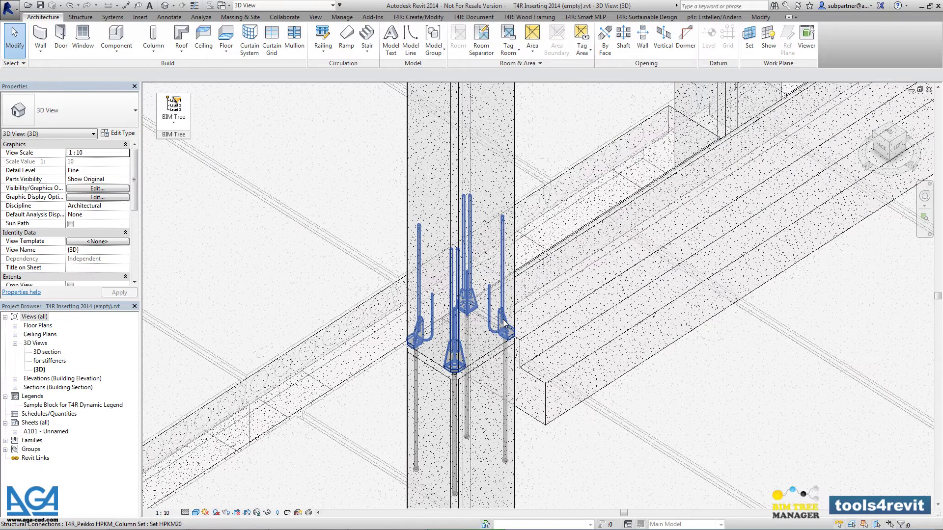
click(503, 320)
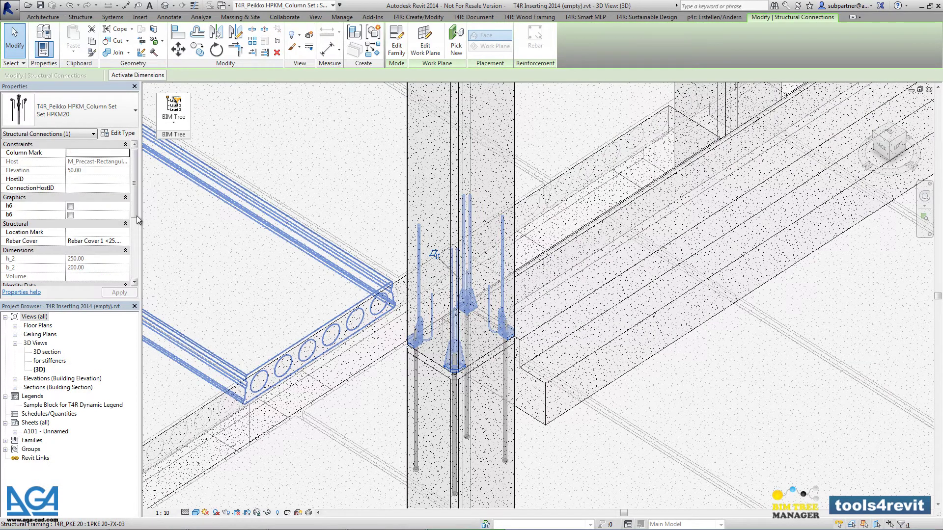
drag(136, 212, 138, 272)
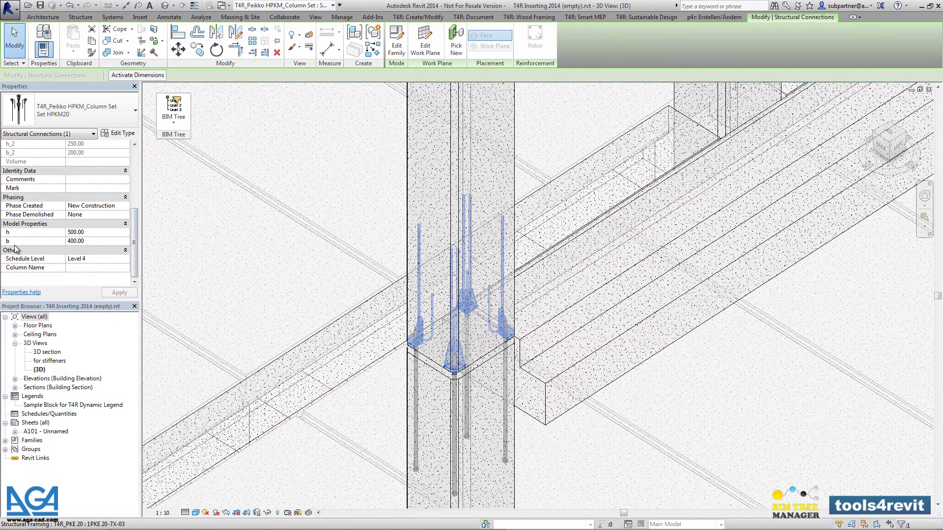
Step: Review the type parameters of the precast rectangular column above the joint, leaving its chamfer and dimensions as they are
click(516, 252)
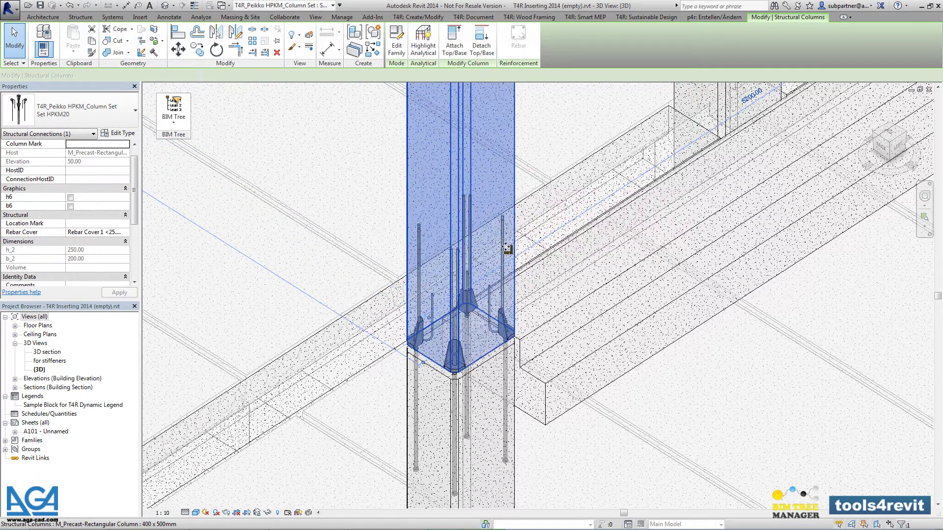
click(118, 134)
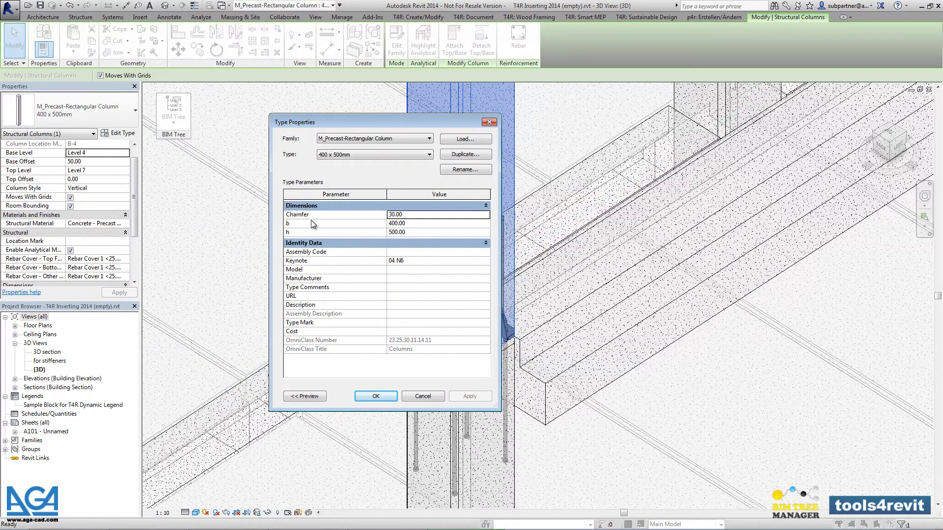
click(375, 396)
scroll(575, 227, up, 5)
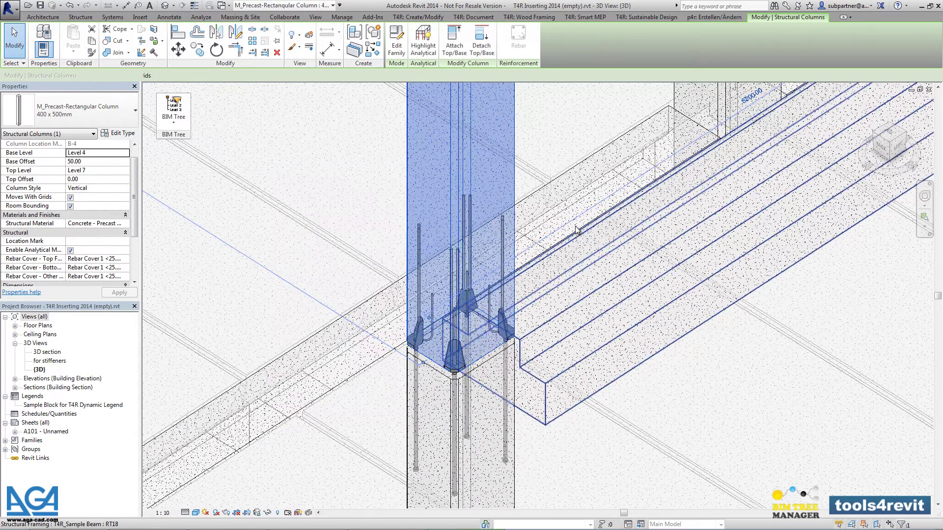
Step: Open the BIM data table from a selected Level 3 girder and list the structural framing of the whole project
scroll(576, 227, down, 4)
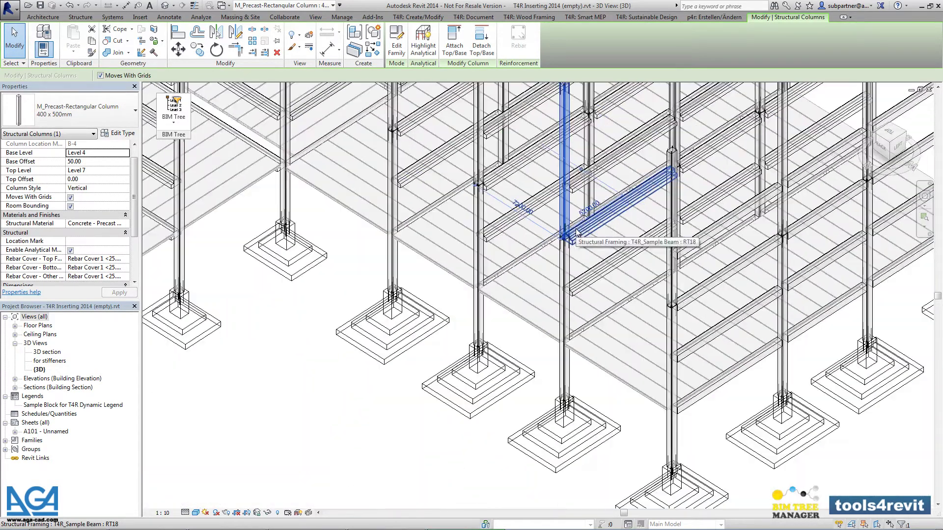
click(578, 289)
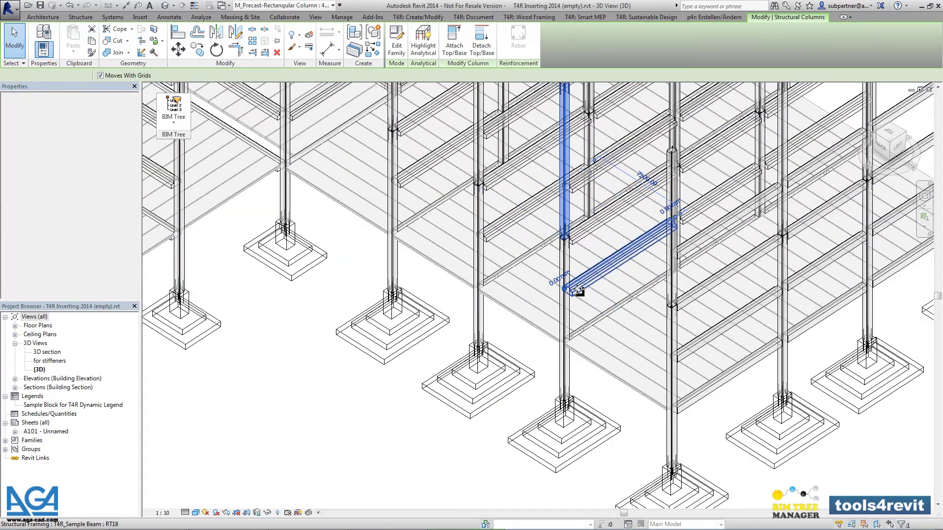
click(174, 120)
click(180, 136)
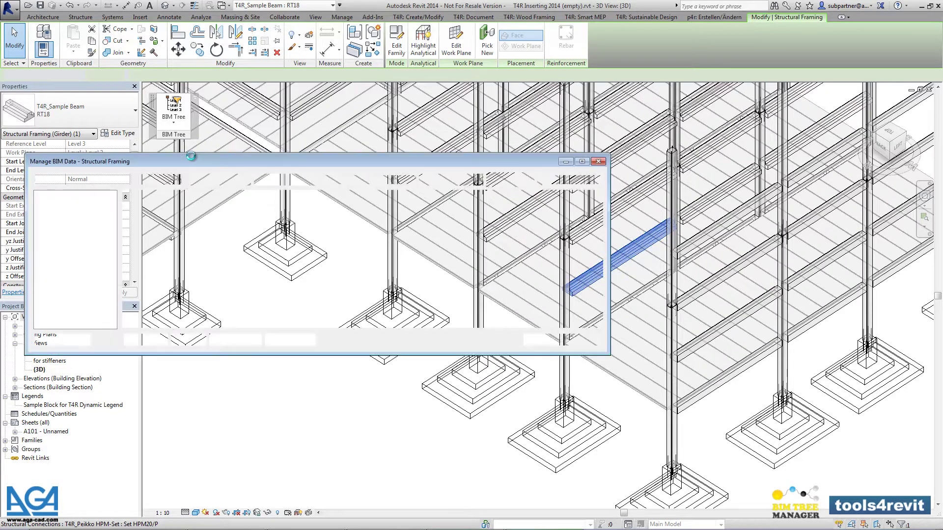
click(63, 211)
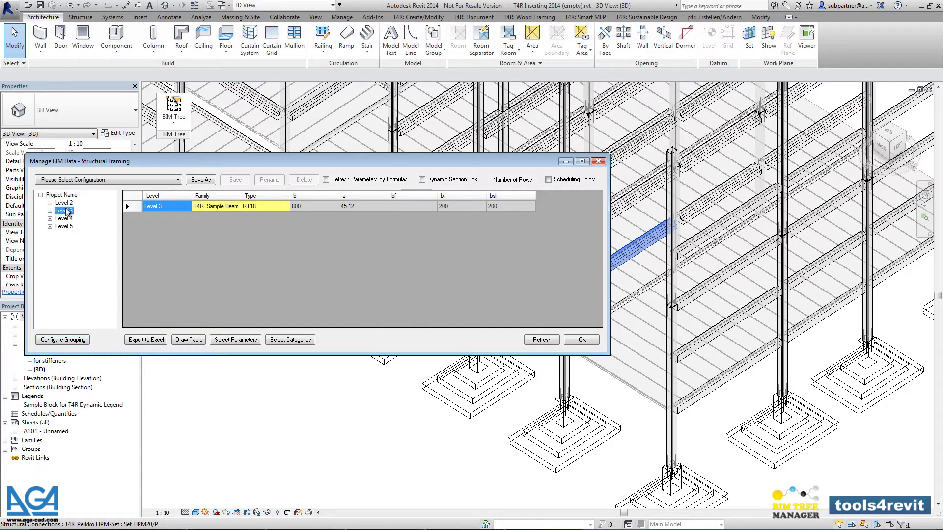
click(63, 196)
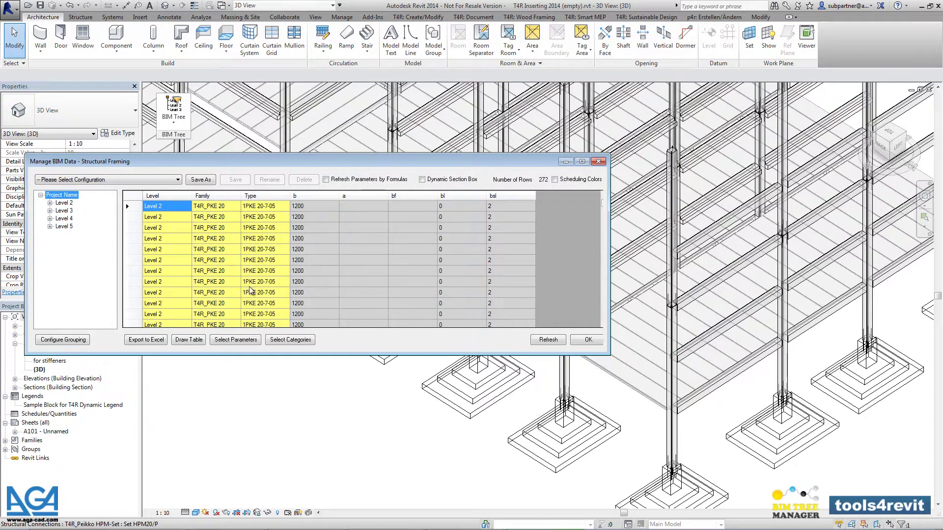
Step: Filter the structural framing table to the elements of the T4R_Sample Beam family
scroll(237, 274, down, 15)
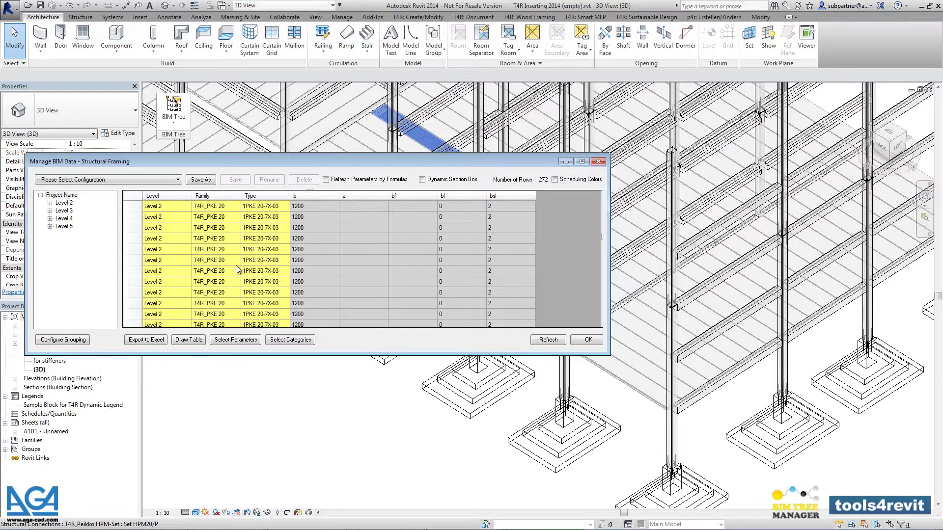
scroll(234, 269, down, 15)
click(212, 263)
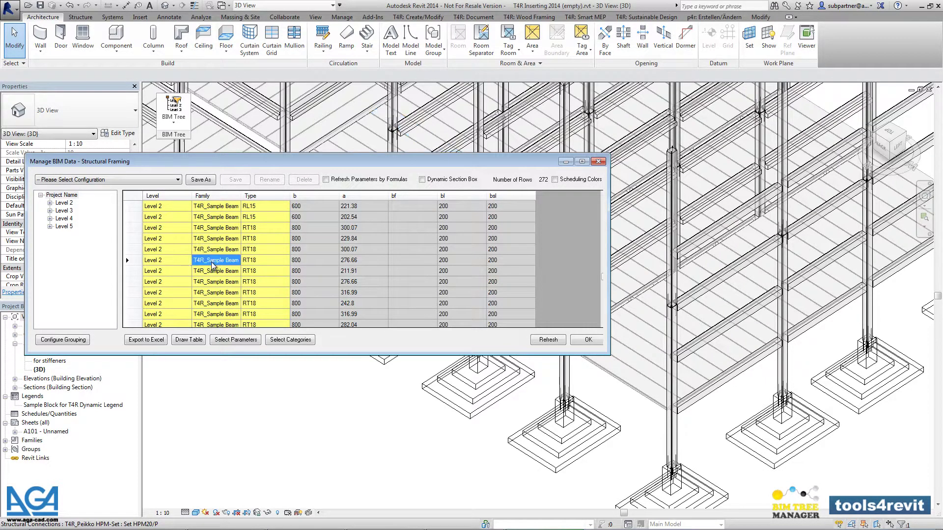
right_click(213, 263)
click(246, 301)
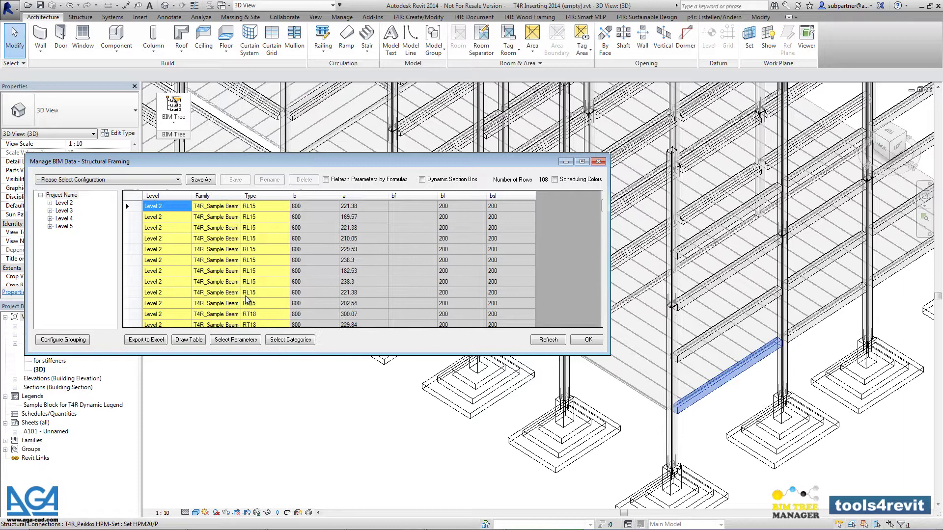
Step: Highlight all the listed sample beams in the model and start inserting elements by related objects for them
click(137, 197)
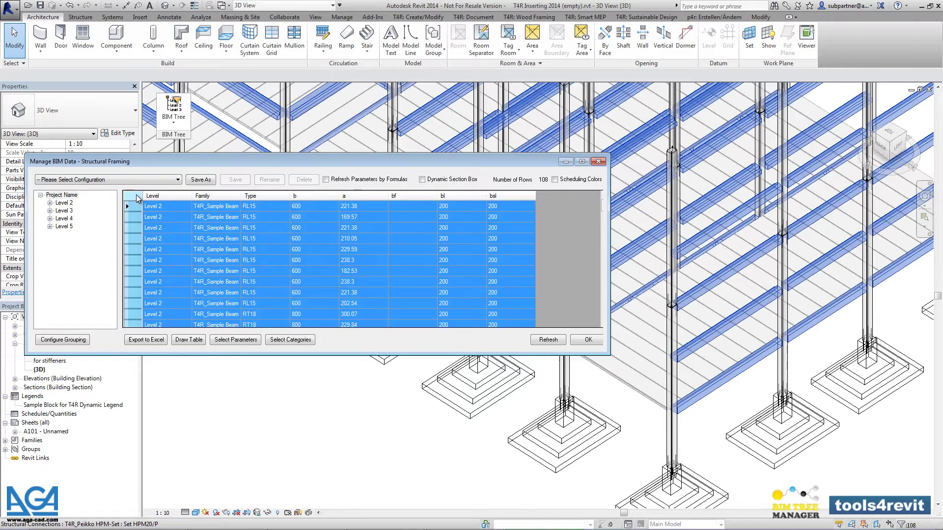
click(345, 238)
right_click(345, 239)
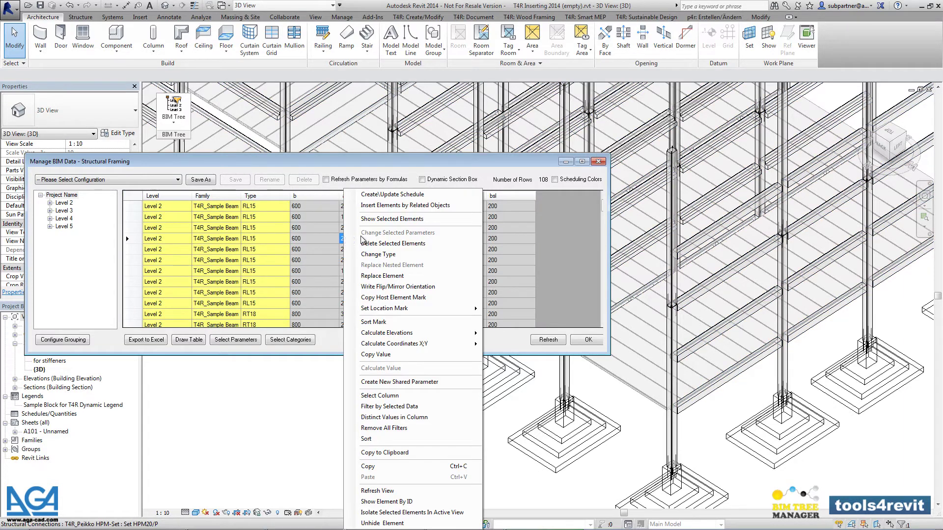
click(446, 206)
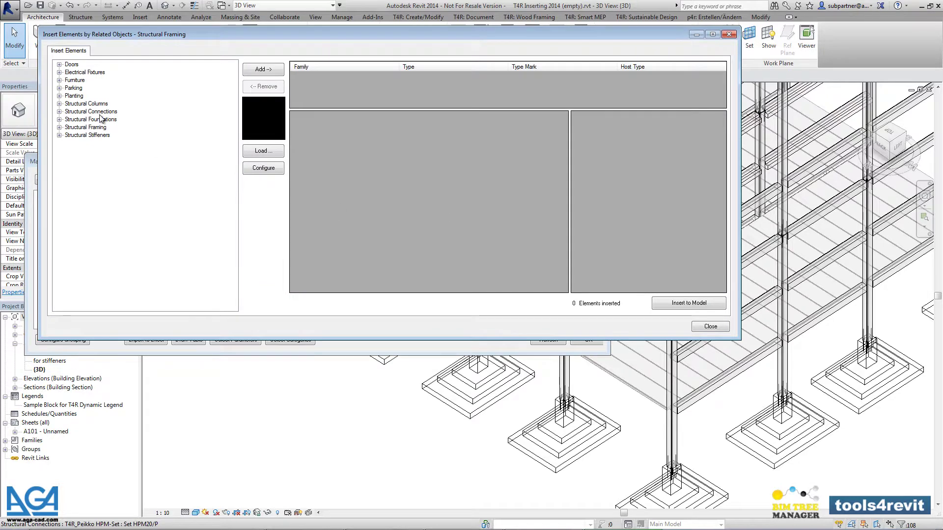
Step: Browse the structural connection families for the beams, previewing the T4R_PCs2_Connection and T4R_PCs_Connection types
double_click(100, 112)
double_click(109, 143)
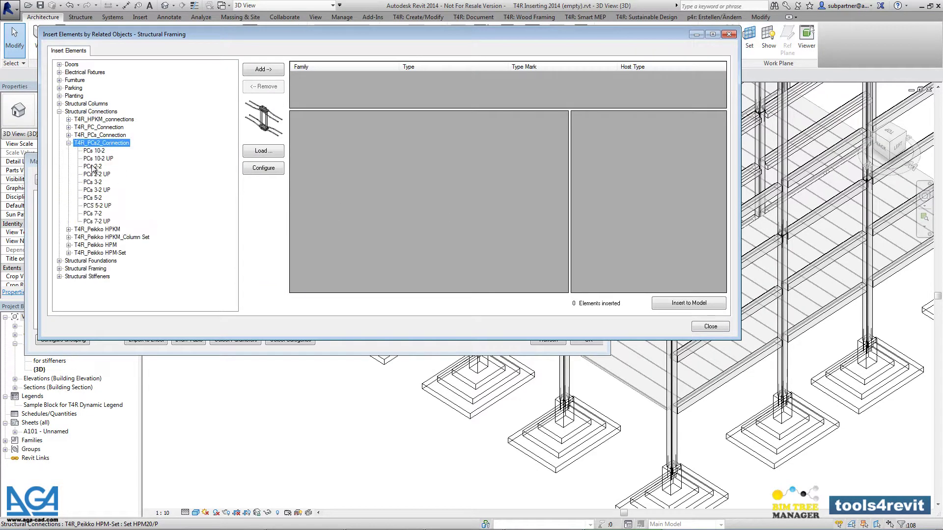
click(92, 167)
click(94, 174)
double_click(100, 136)
click(93, 152)
click(101, 121)
click(100, 127)
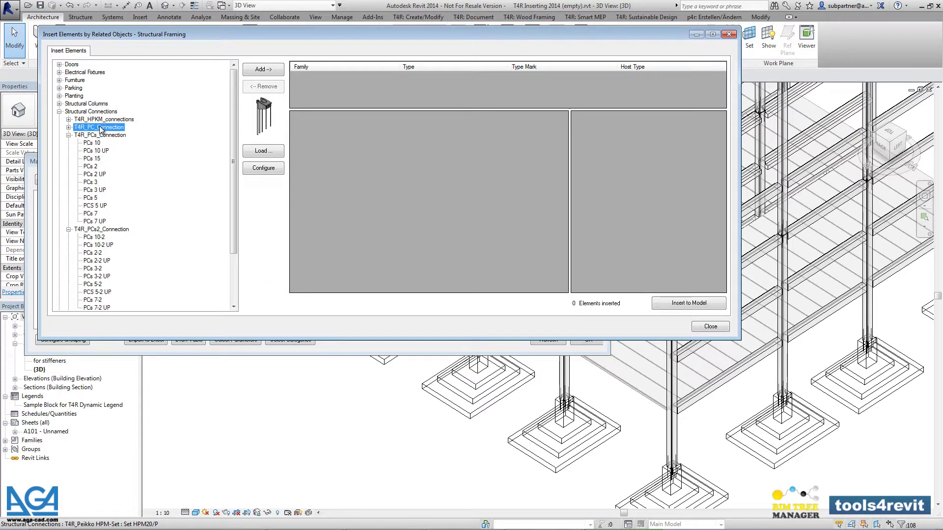
Step: Add T4R_PC_Connection type PC 3-H on the beams' start and end faces, insert it into the model and close the insertion dialog
double_click(100, 127)
click(92, 151)
click(263, 69)
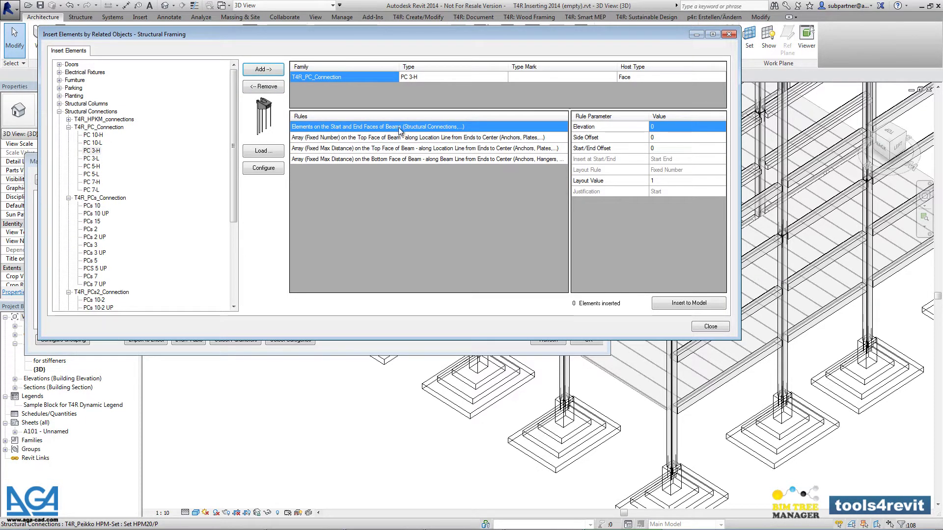
click(672, 308)
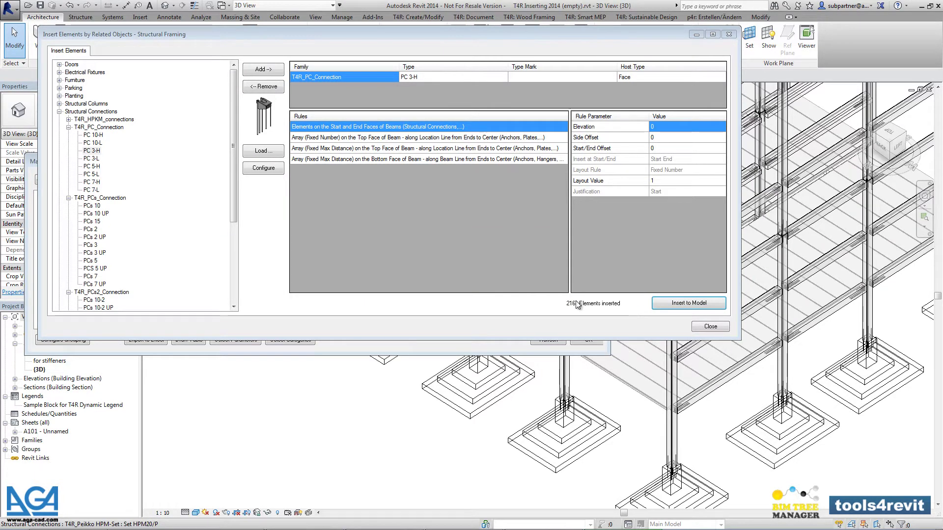
click(695, 328)
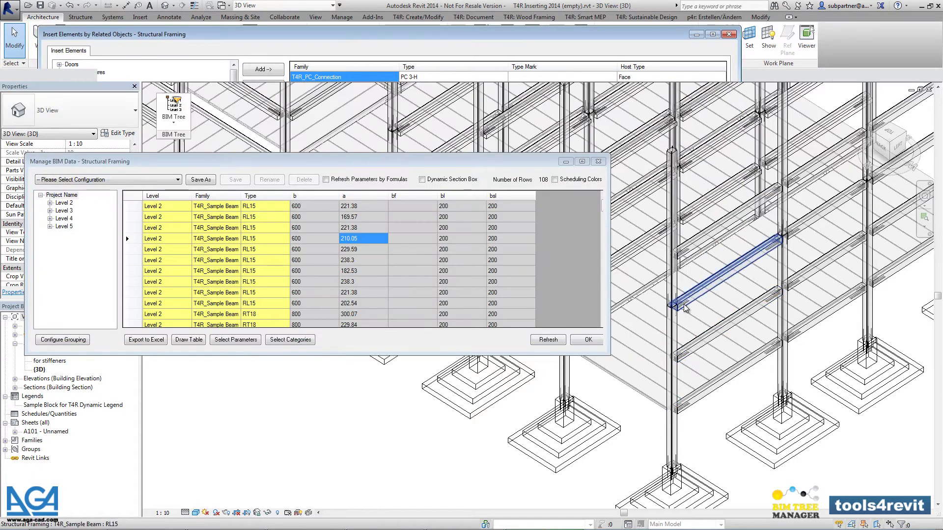
Step: Switch the BIM data table to the Structural Columns category and start inserting elements by related objects for the columns
scroll(685, 395, up, 3)
scroll(685, 395, up, 5)
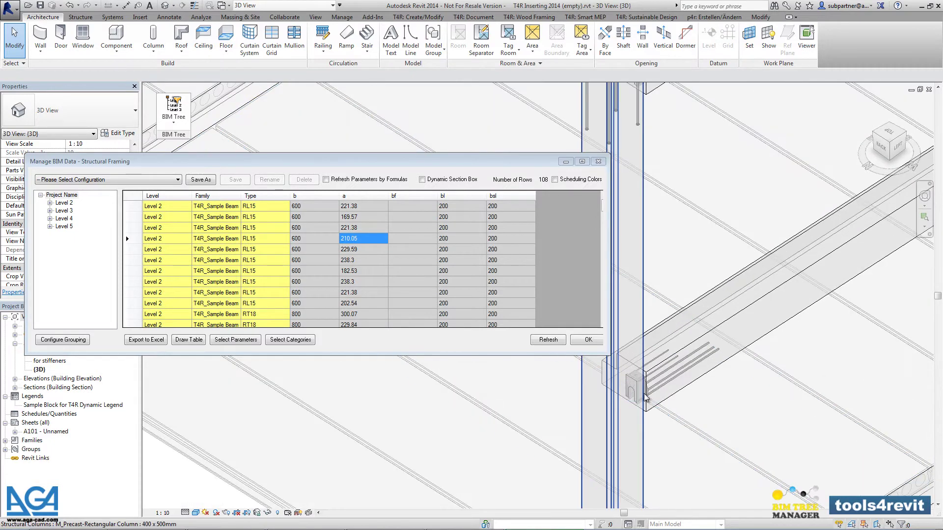
middle_drag(680, 255, 736, 326)
click(290, 340)
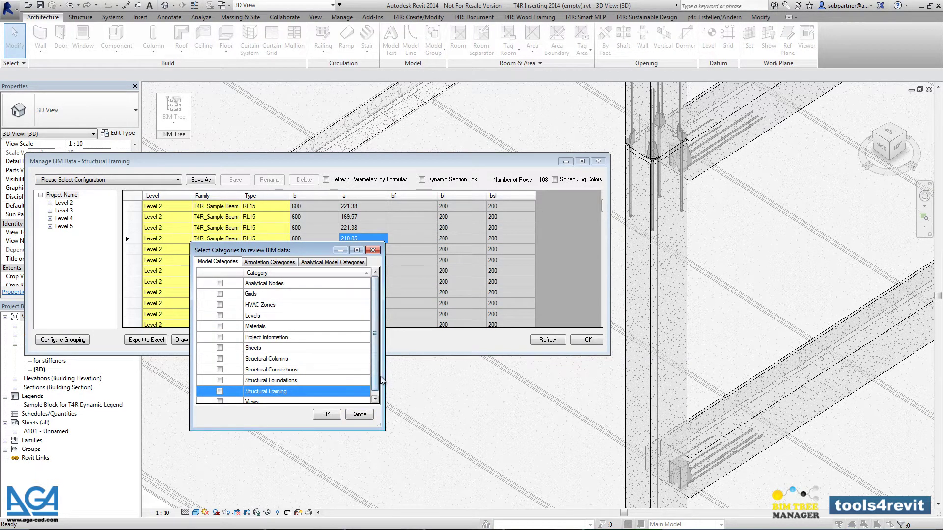
click(220, 359)
click(326, 414)
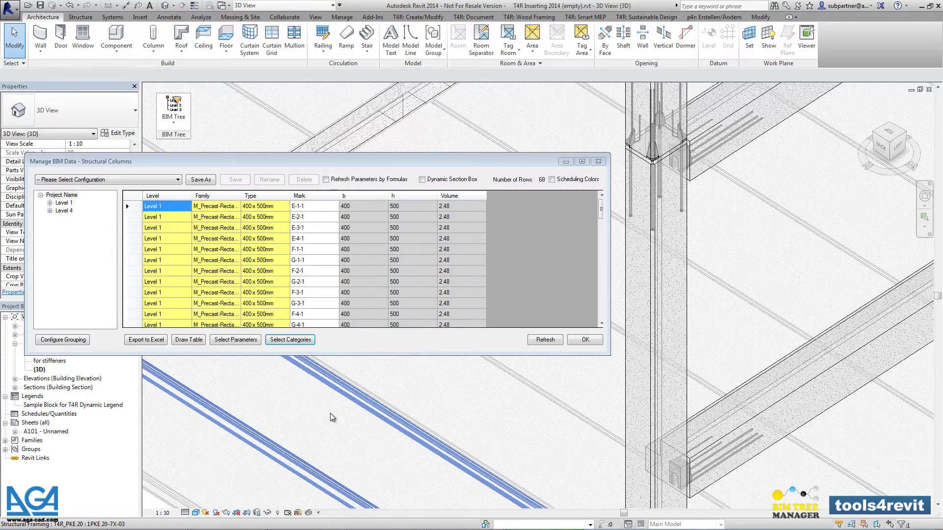
right_click(178, 209)
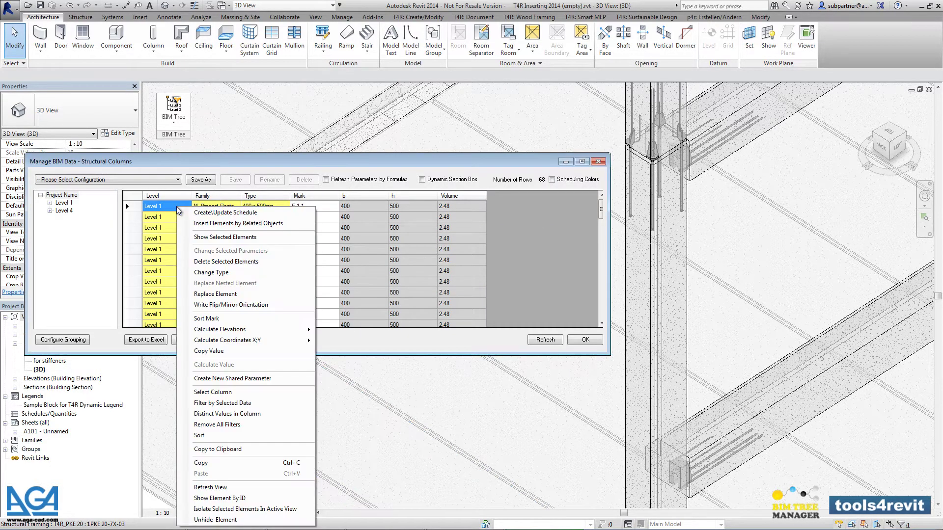
click(231, 223)
Step: Preview the Peikko HPKM, HPKM_Column Set, T4R_PC_Connection and T4R_HPKM_connections families available for the columns
click(96, 112)
double_click(96, 112)
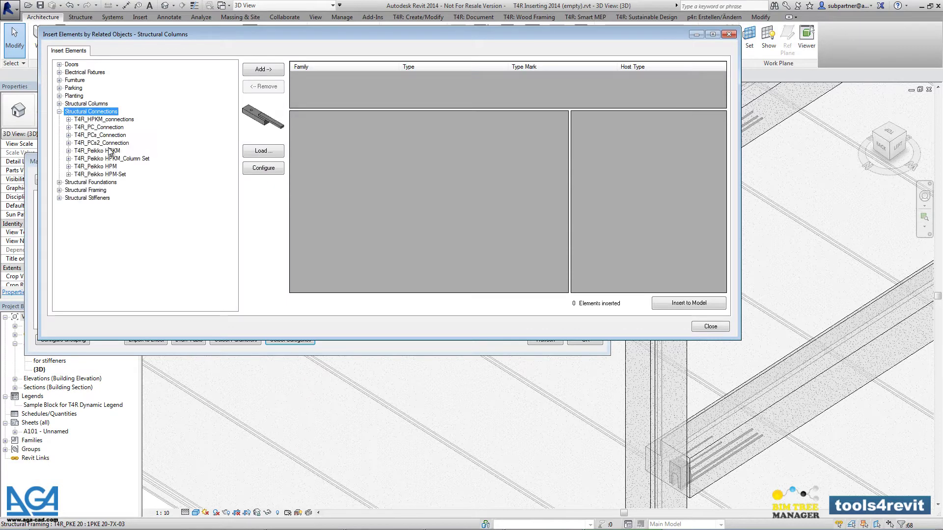
double_click(109, 152)
click(99, 159)
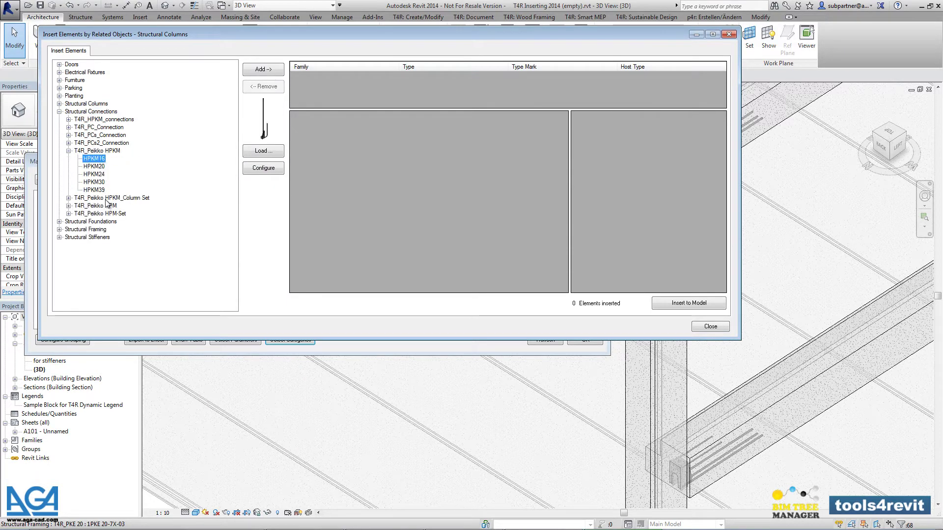
double_click(105, 199)
click(100, 215)
click(84, 129)
click(92, 136)
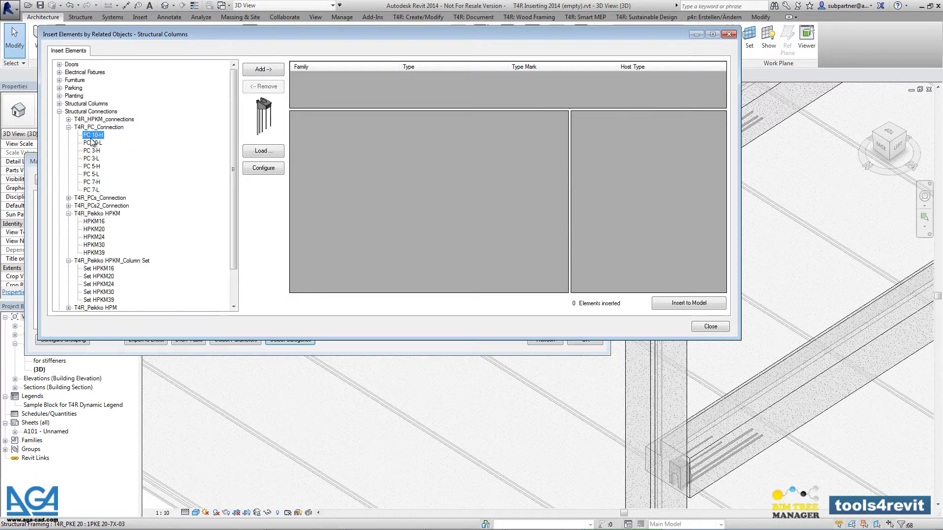
double_click(97, 120)
click(92, 128)
Step: Compare the T4R_PCs_Connection, T4R_PCs2_Connection and Peikko HPM types available for the columns
double_click(95, 206)
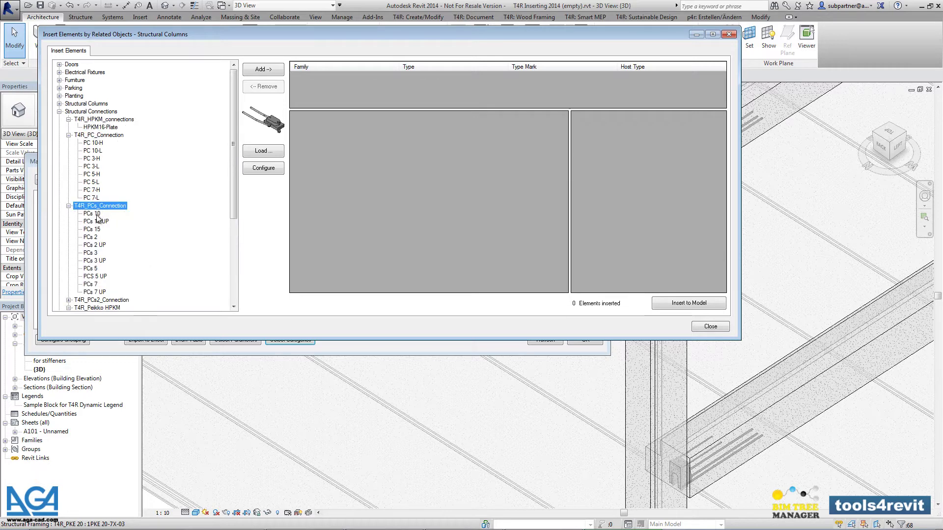
click(96, 214)
scroll(97, 224, down, 2)
scroll(98, 228, down, 1)
click(101, 229)
click(103, 244)
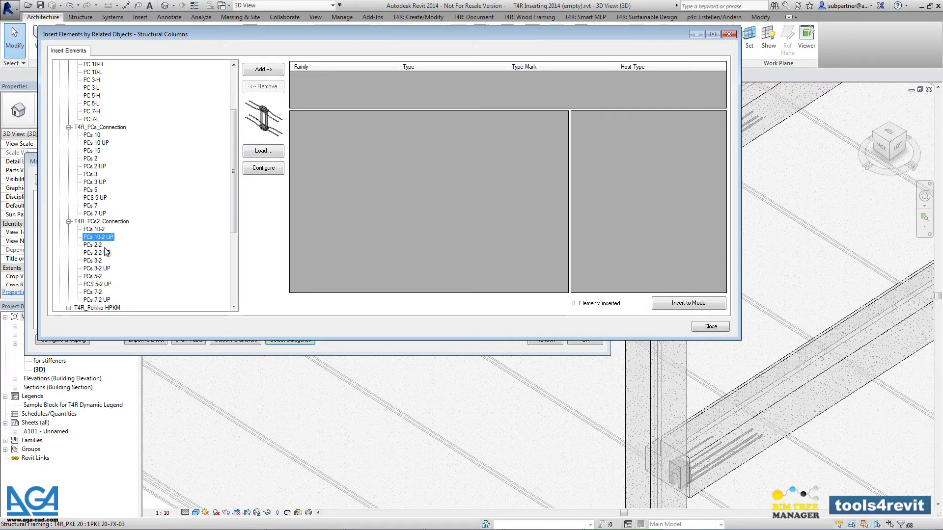
scroll(108, 250, down, 6)
double_click(94, 270)
click(97, 276)
scroll(111, 242, up, 11)
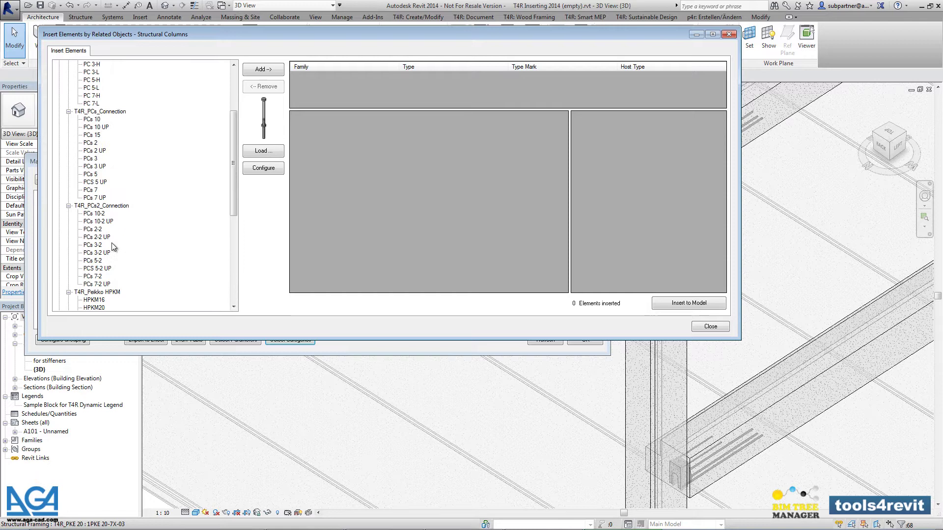
Step: Add T4R_PCs_Connection type PCs 3 on the column side faces at beam-column connection points, insert it into the model and close the table
click(93, 221)
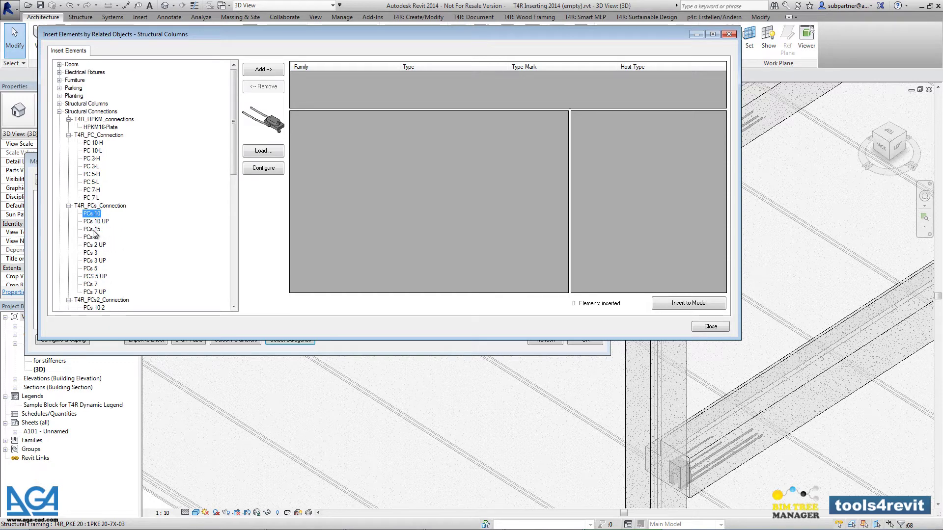
click(259, 76)
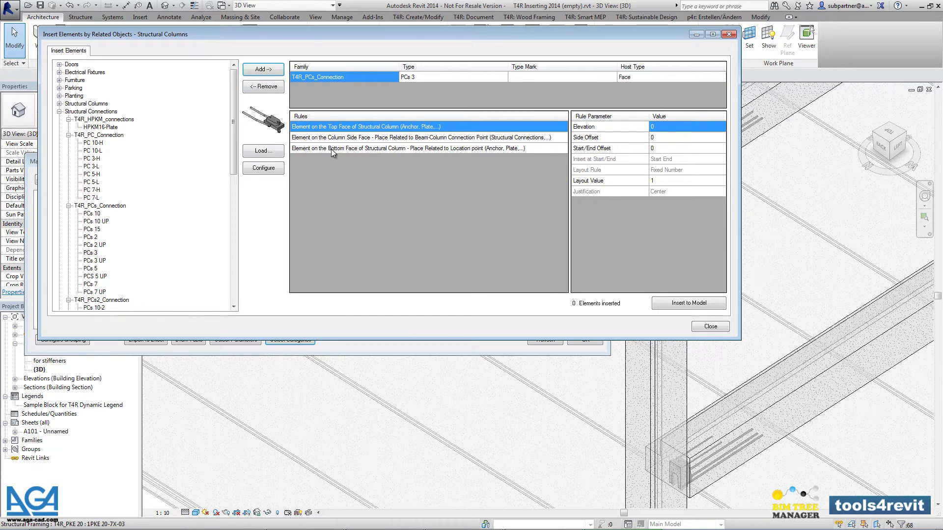
click(342, 138)
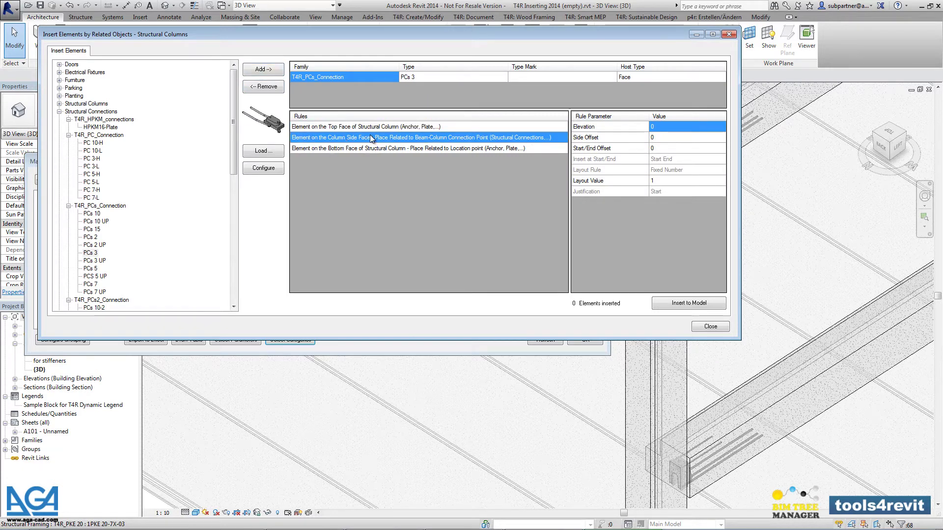
click(677, 304)
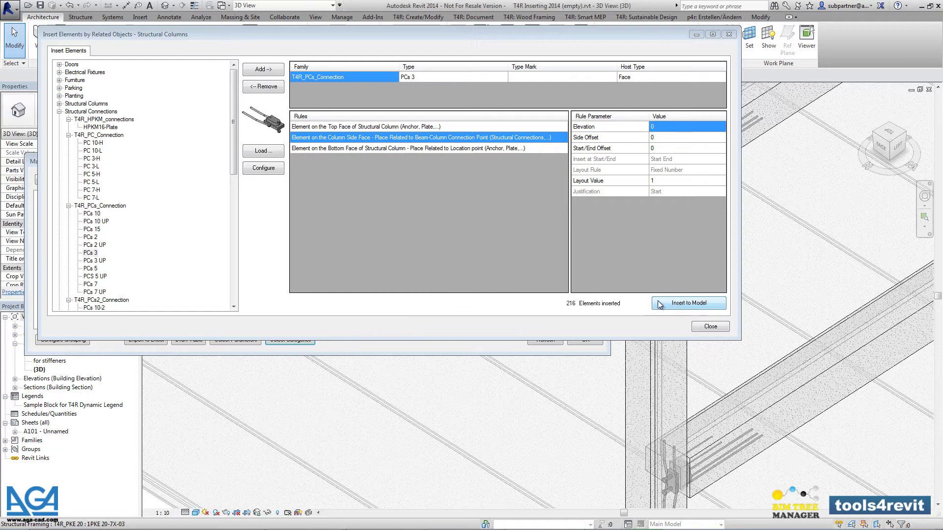
click(709, 326)
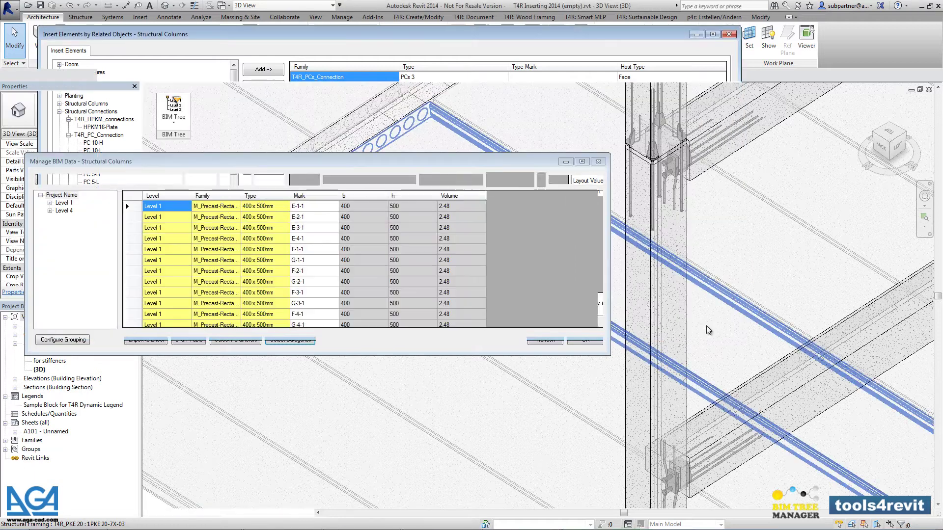
click(588, 341)
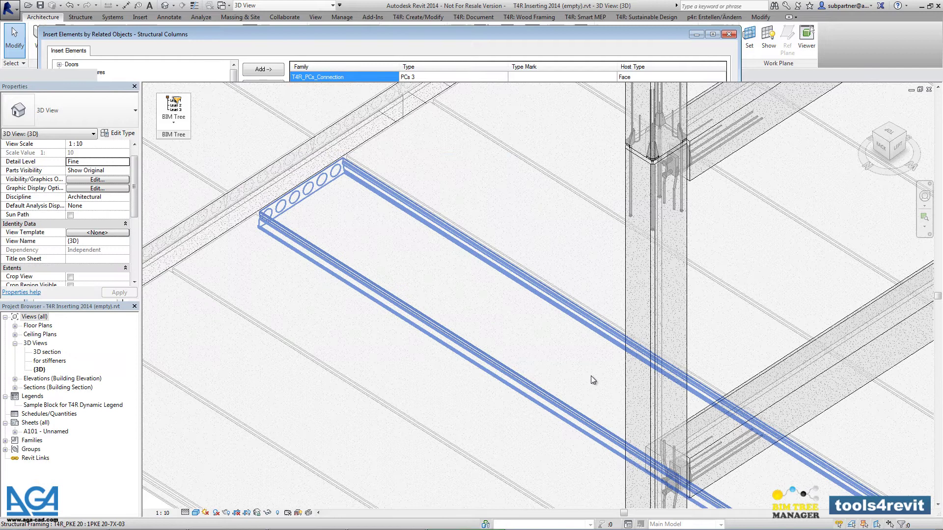
Step: Examine the inserted beam and column connections at a beam-column joint and at the upper column joint
middle_drag(595, 380, 517, 277)
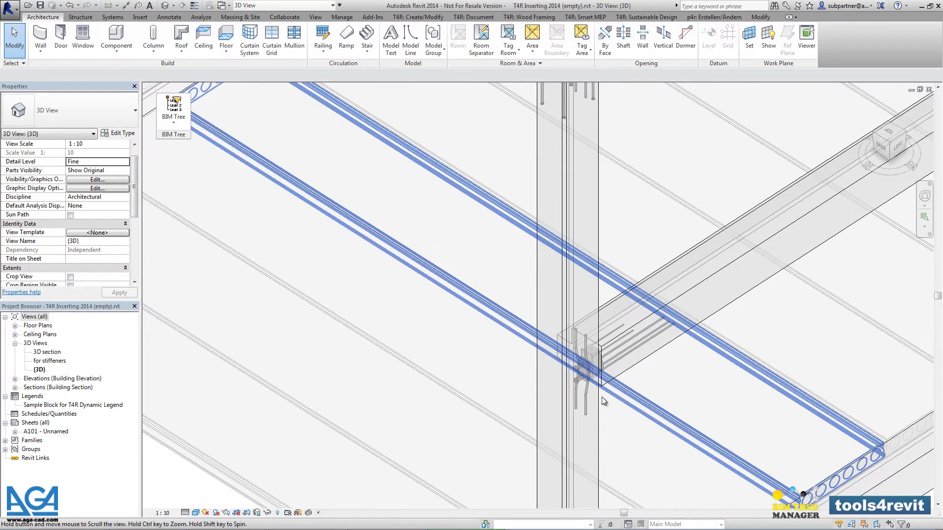
scroll(602, 397, up, 3)
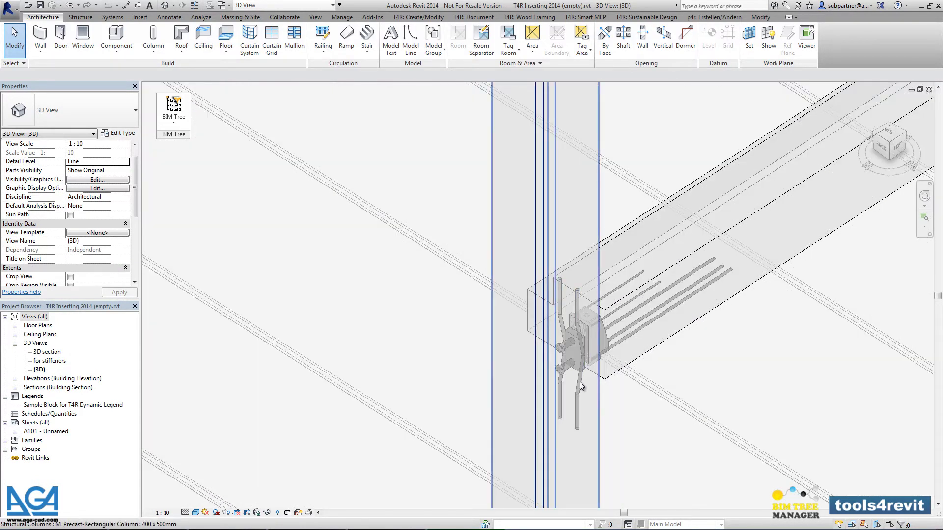
scroll(578, 391, down, 2)
middle_drag(647, 450, 634, 367)
scroll(650, 287, up, 1)
middle_drag(647, 423, 647, 423)
scroll(648, 412, down, 2)
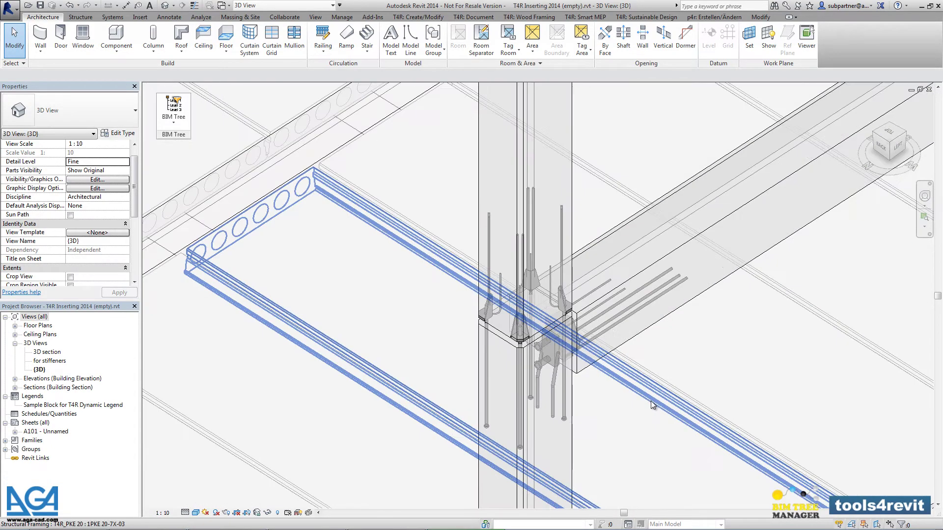
scroll(650, 401, up, 4)
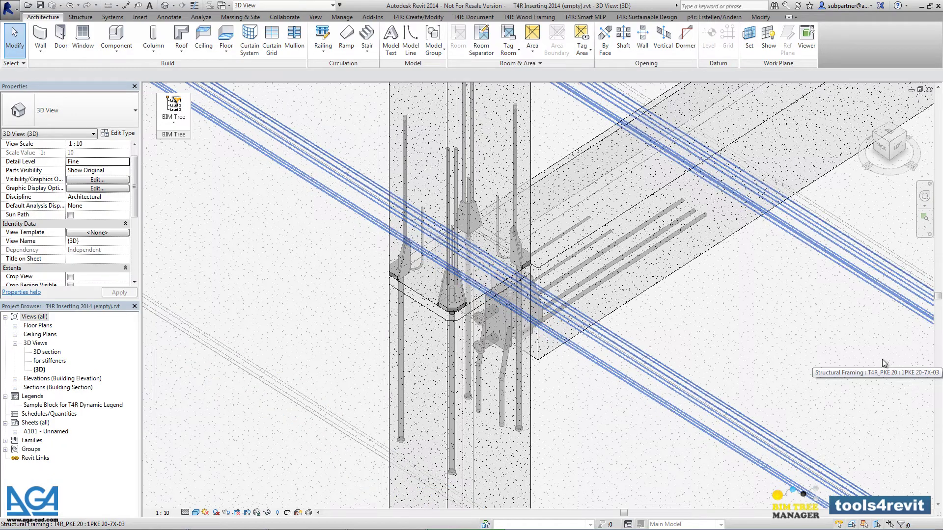